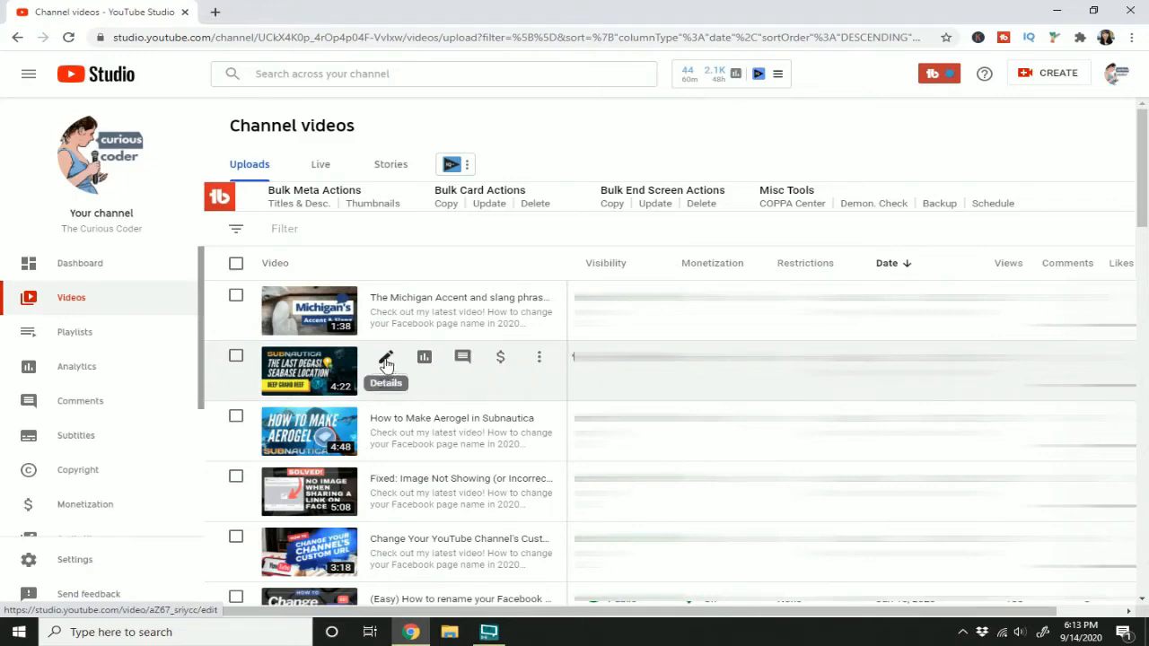
Step: Open the automatic English subtitles of the Degasi Deep Grand Reef Seabase video for editing in Classic Studio, with playback paused
click(386, 361)
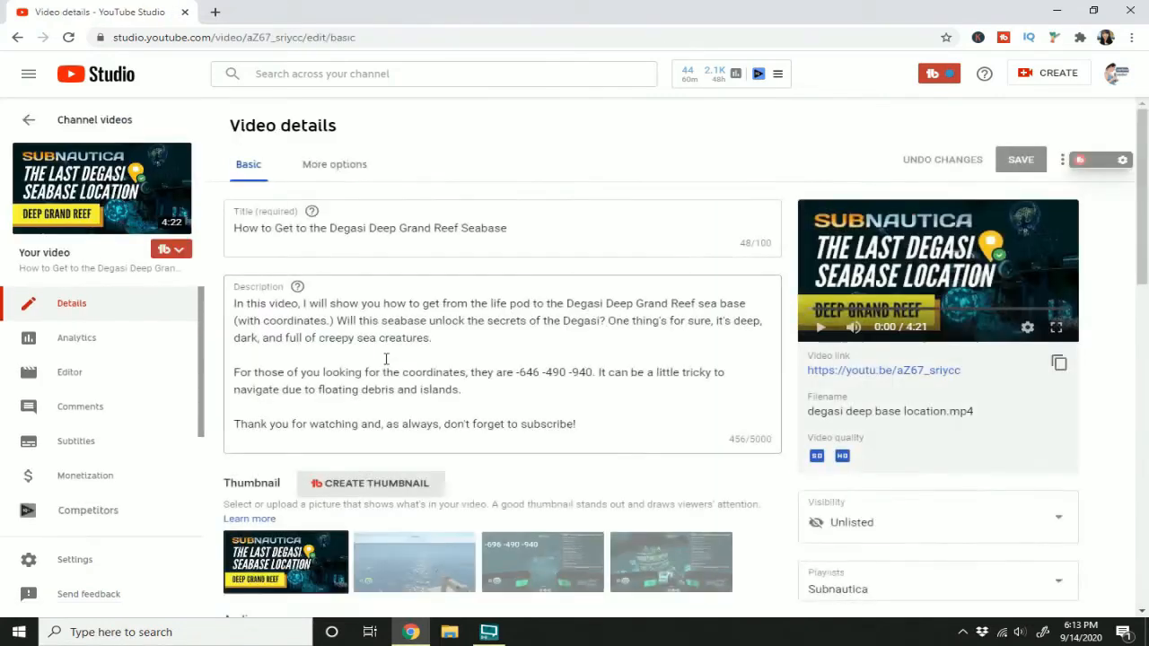
click(324, 171)
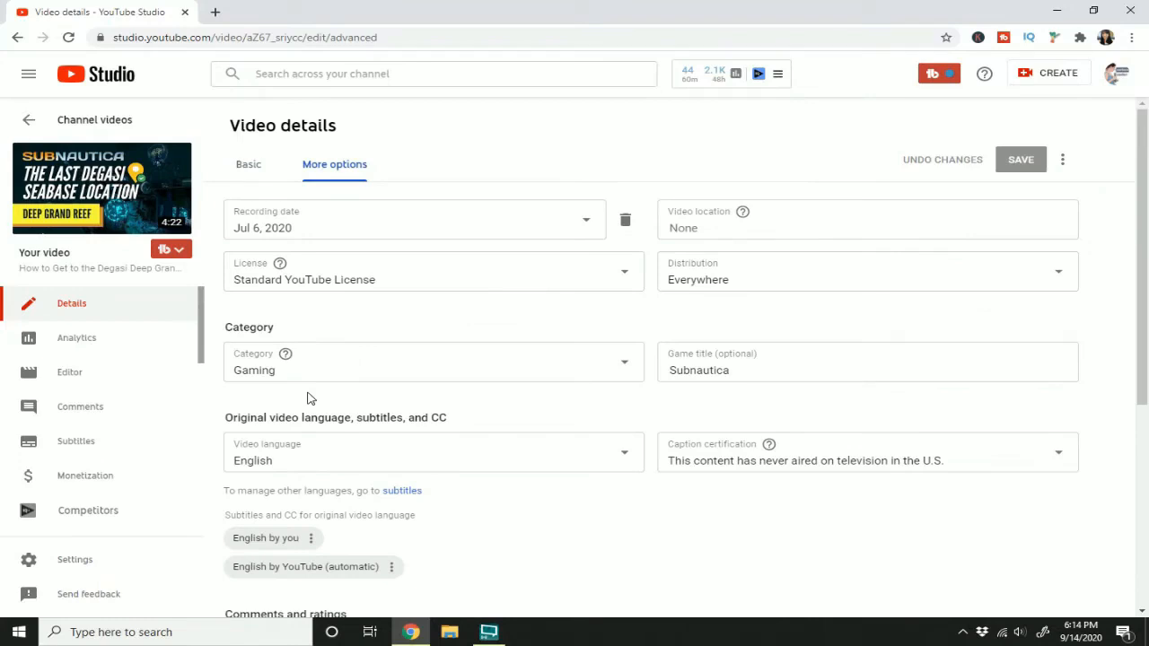
scroll(308, 398, down, 1)
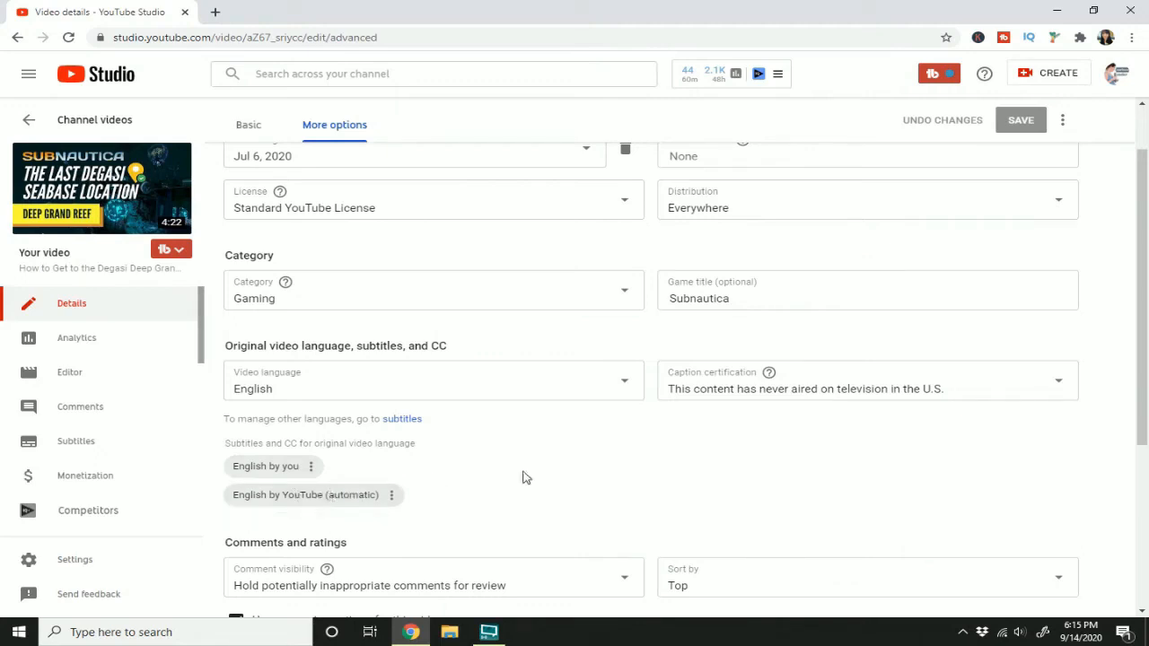
click(319, 501)
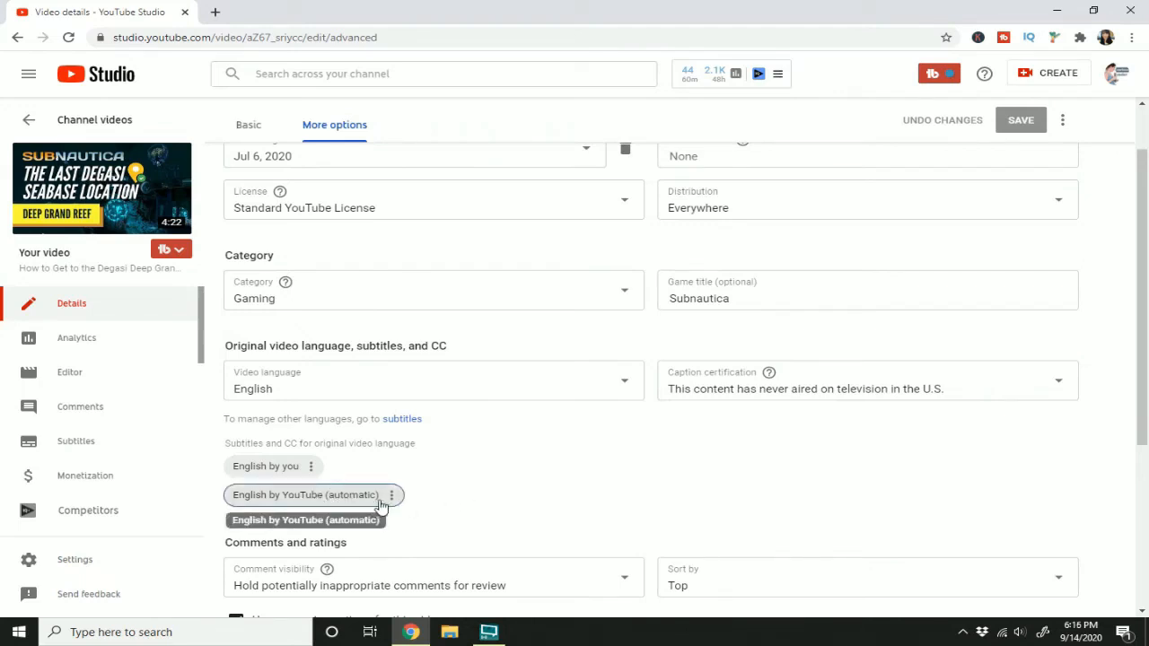
click(390, 496)
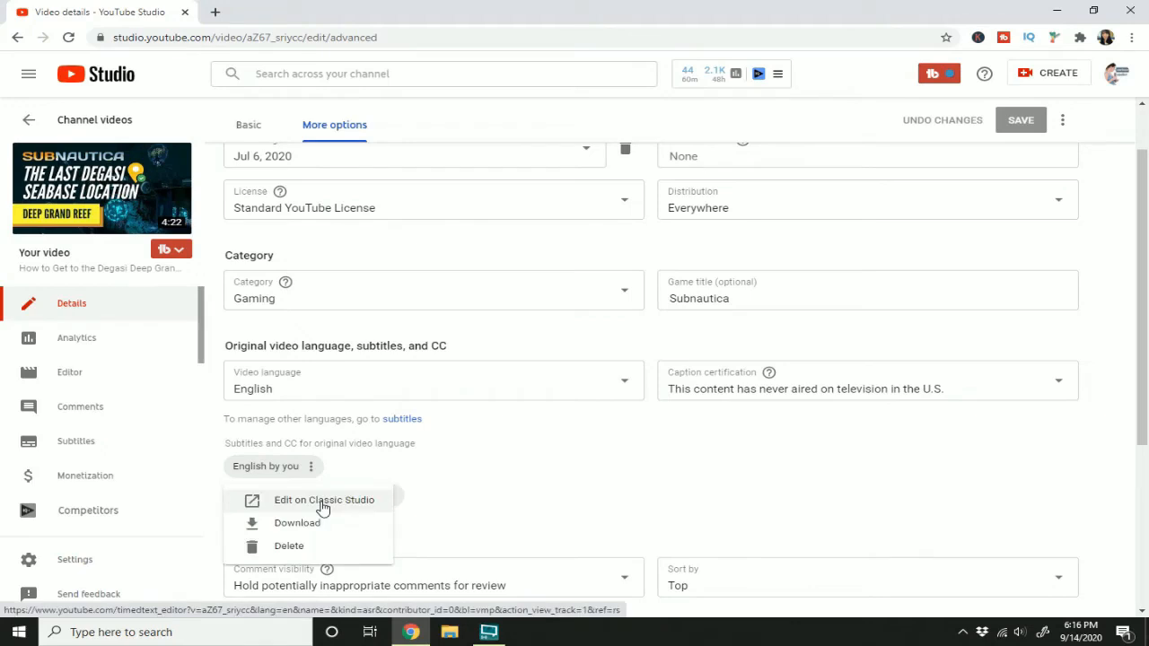
click(323, 507)
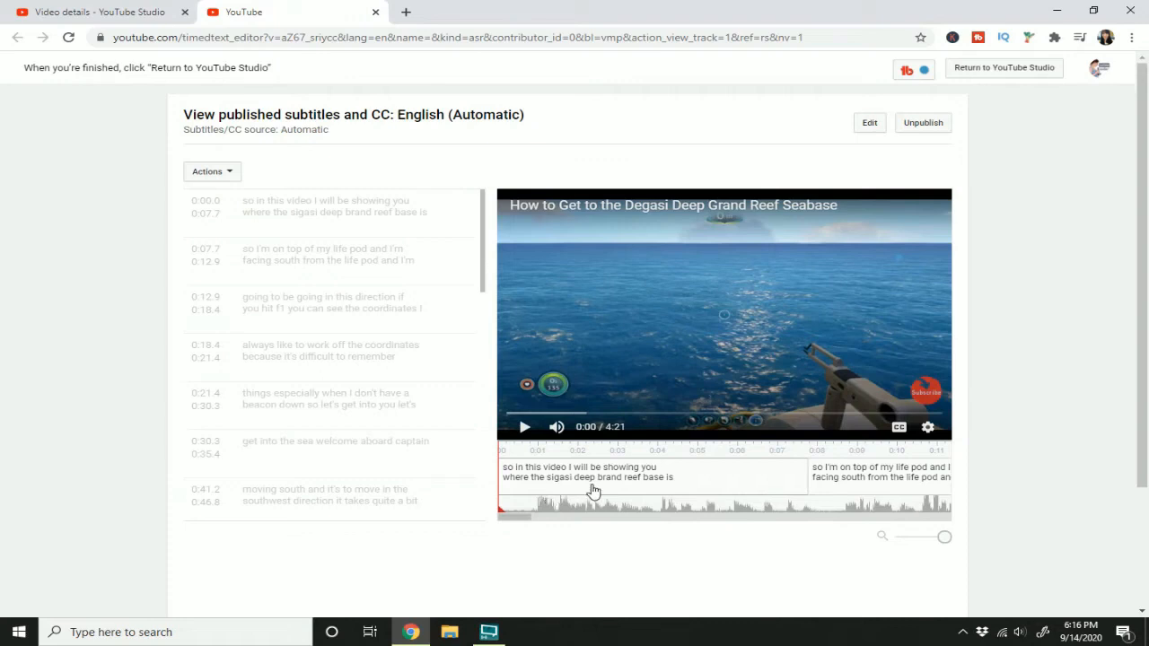
click(877, 132)
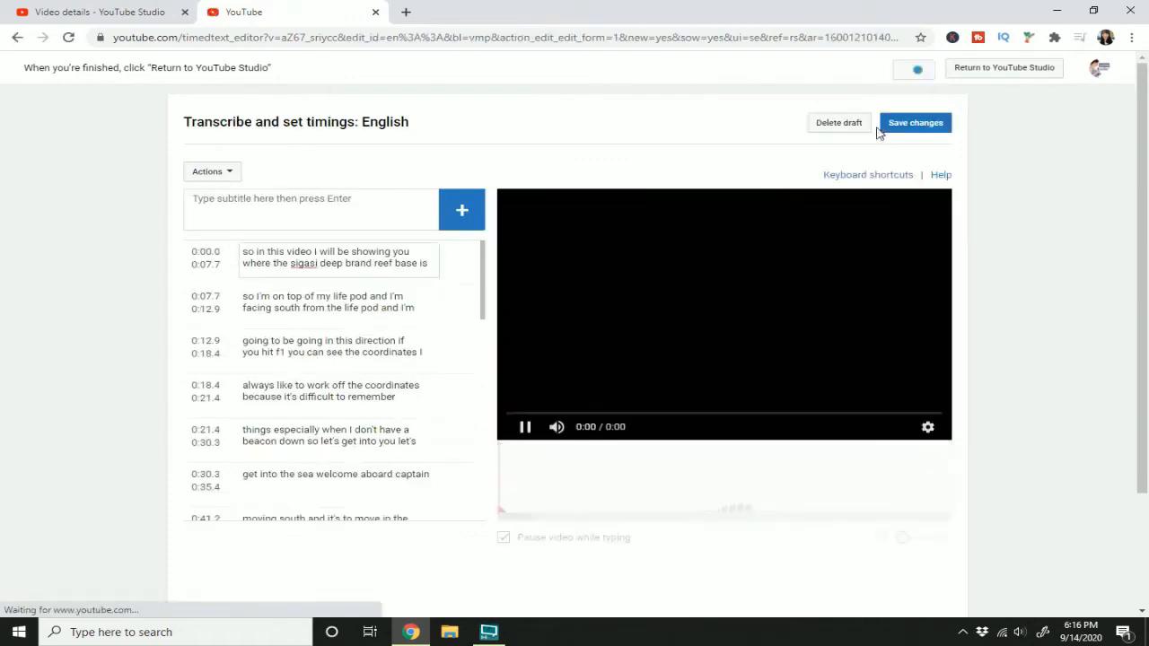
click(526, 427)
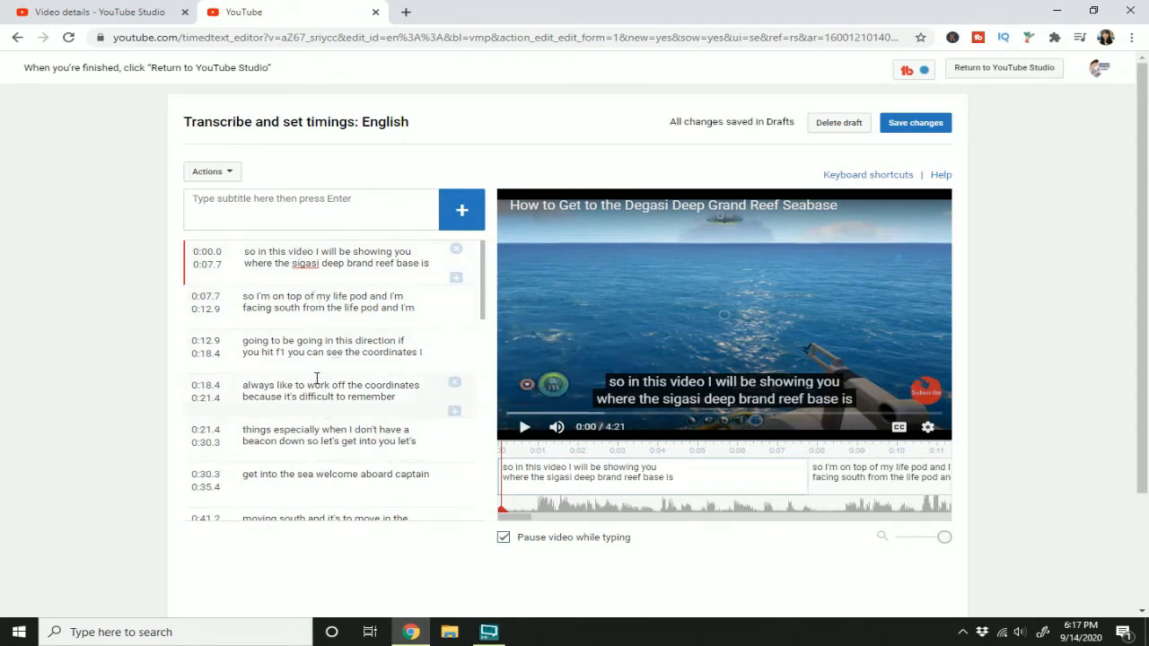
Step: Look through the automatic caption list and scrub the video timeline to compare captions with the footage
scroll(386, 376, down, 15)
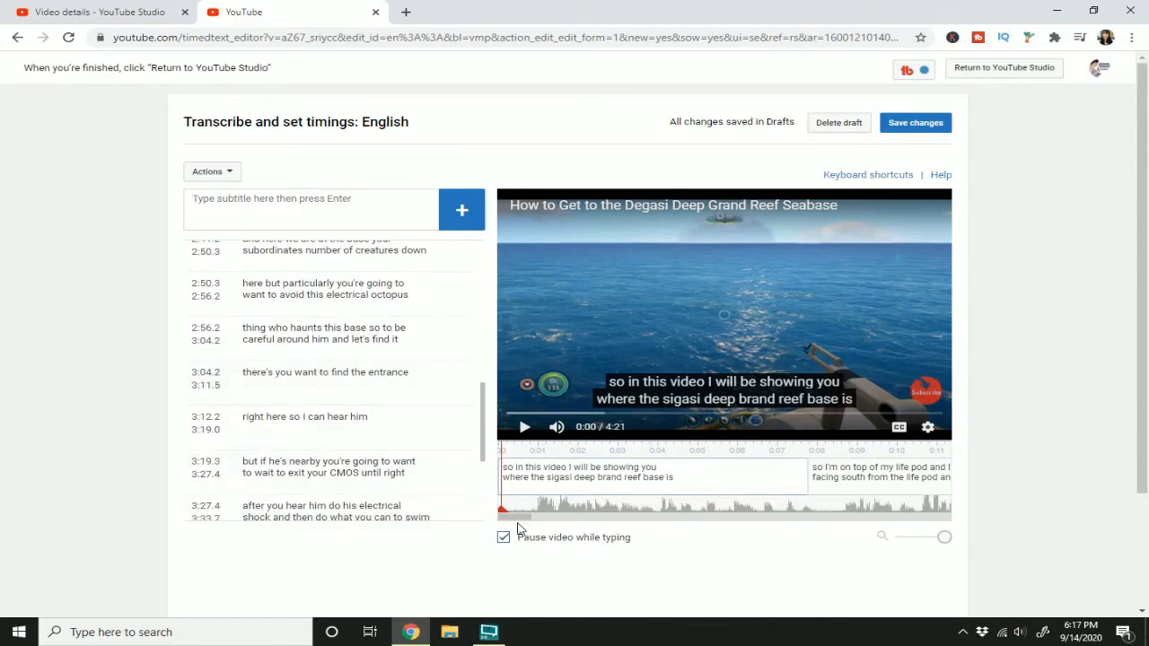
mouse_move(518, 525)
mouse_down()
mouse_move(609, 517)
mouse_move(516, 517)
mouse_up()
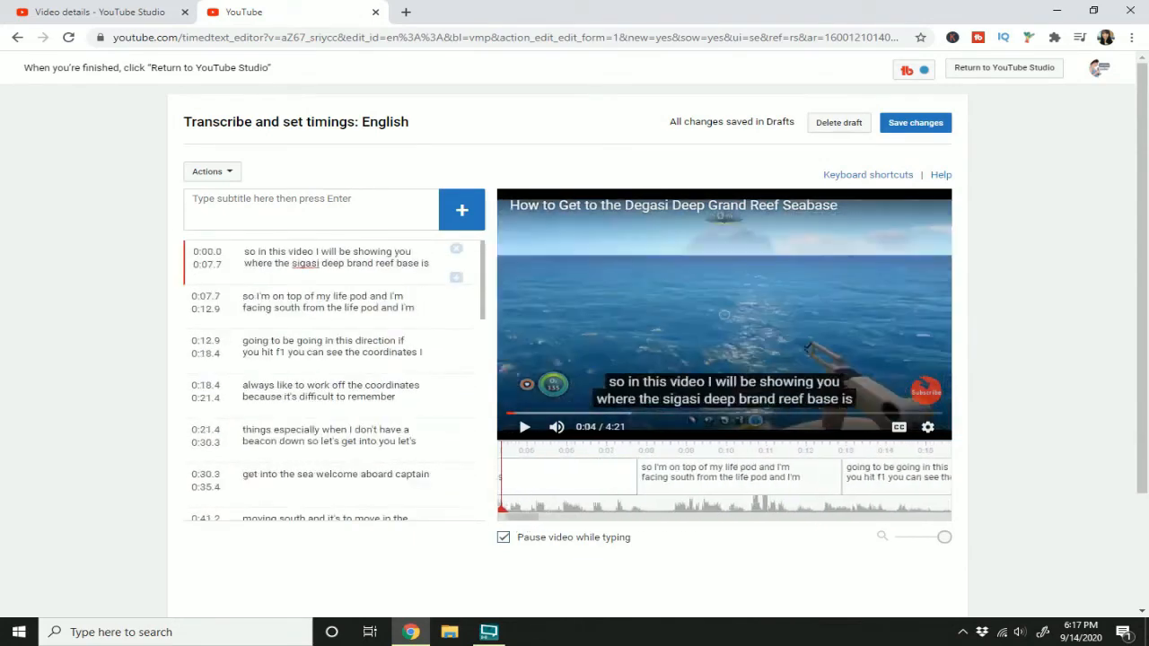
click(571, 414)
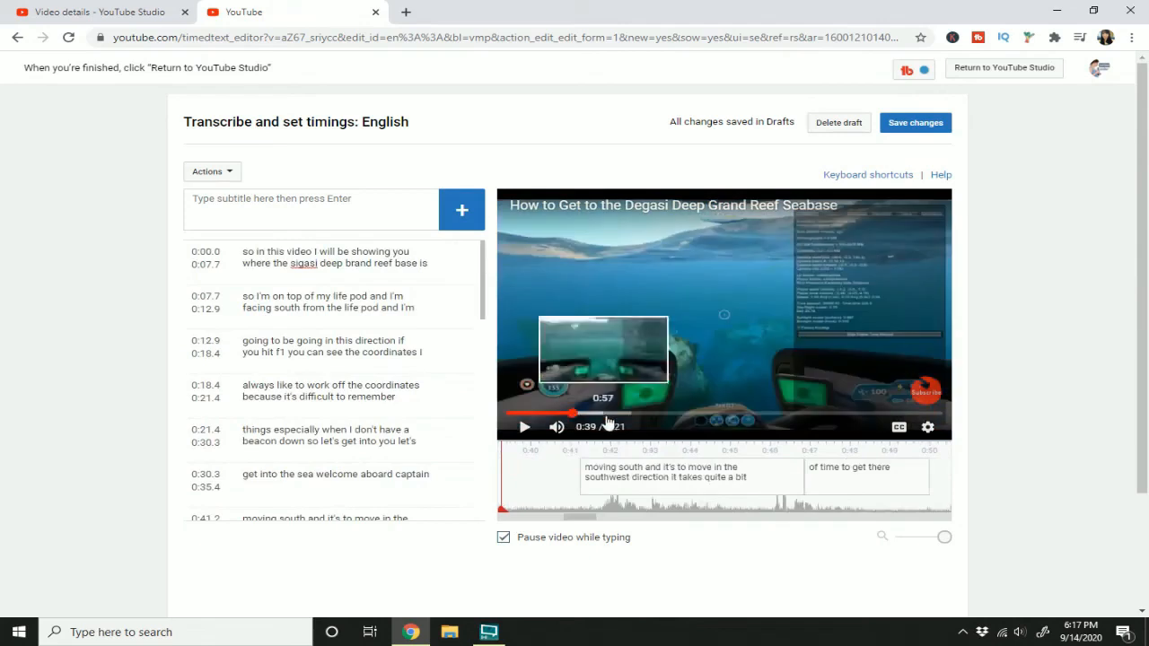
click(607, 415)
drag(503, 512, 559, 512)
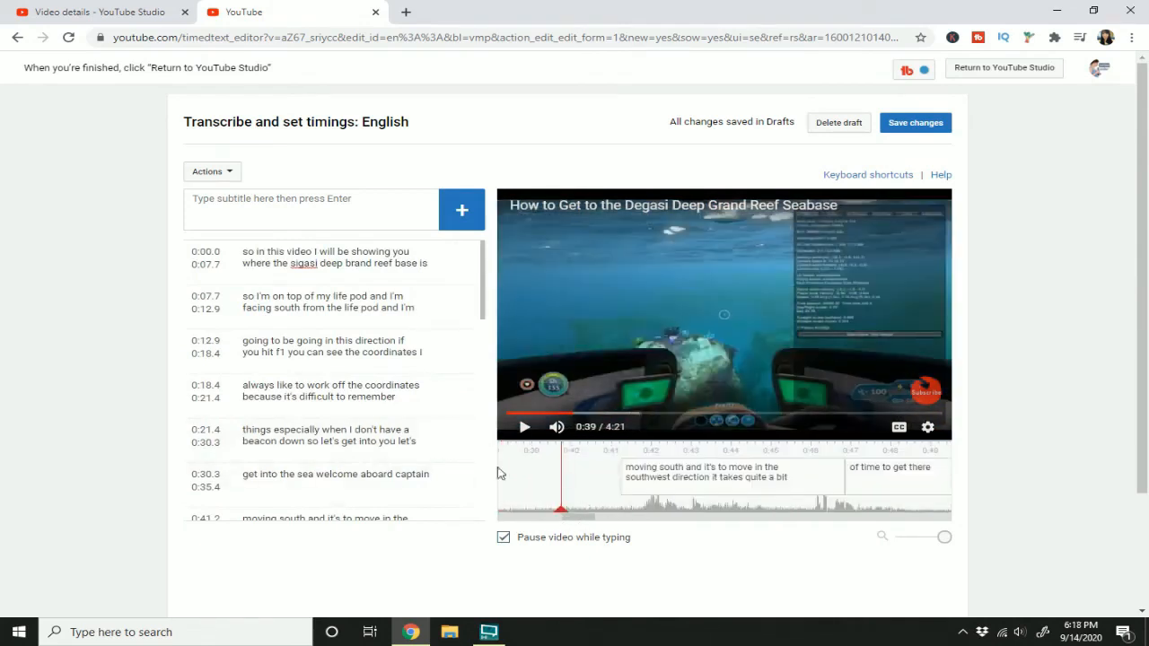
drag(500, 473, 43, 155)
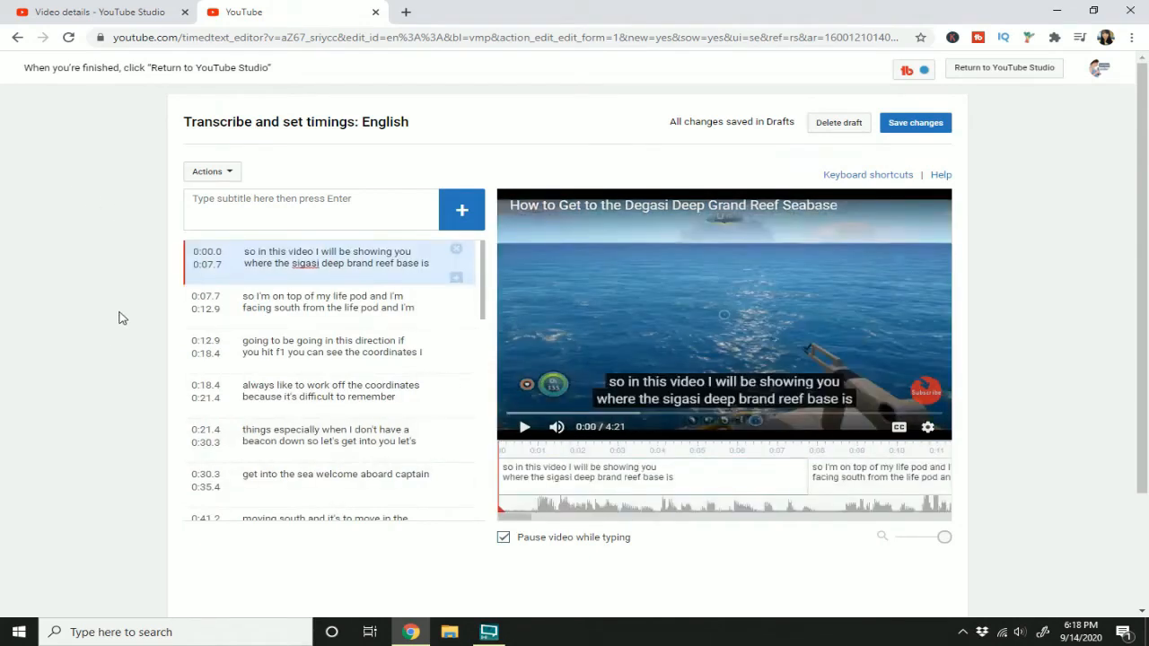
Step: Correct the first caption to "so in this video, I will be showing you where the Degasi deep grand reef base is"
click(302, 264)
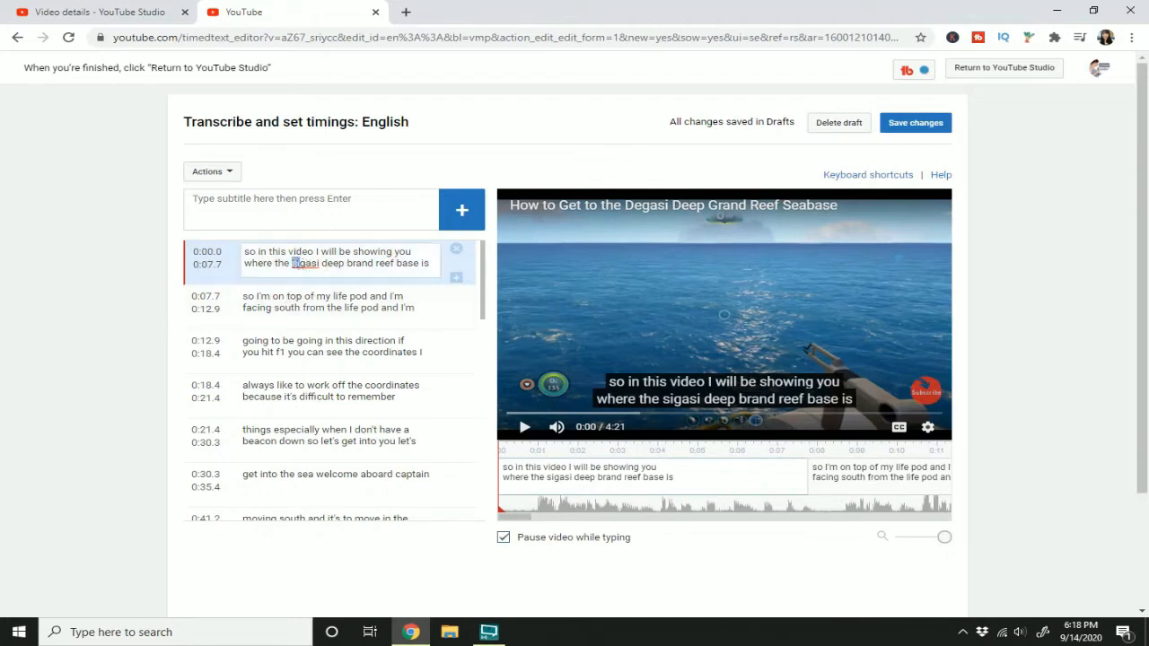
text(De)
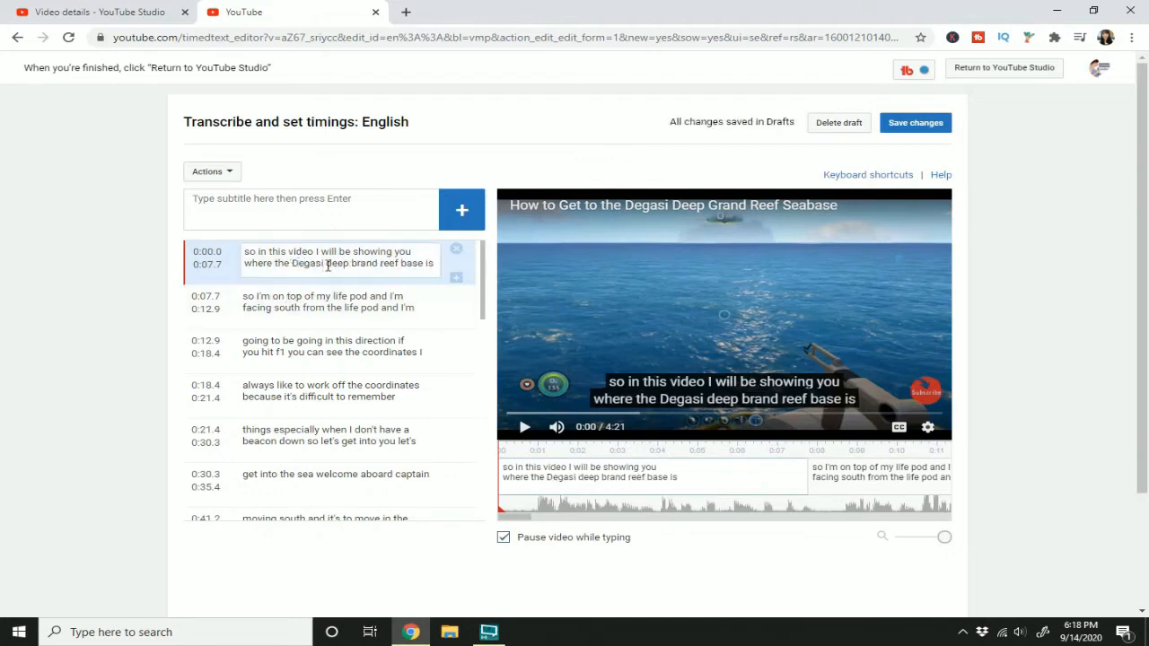
text(g)
text(,)
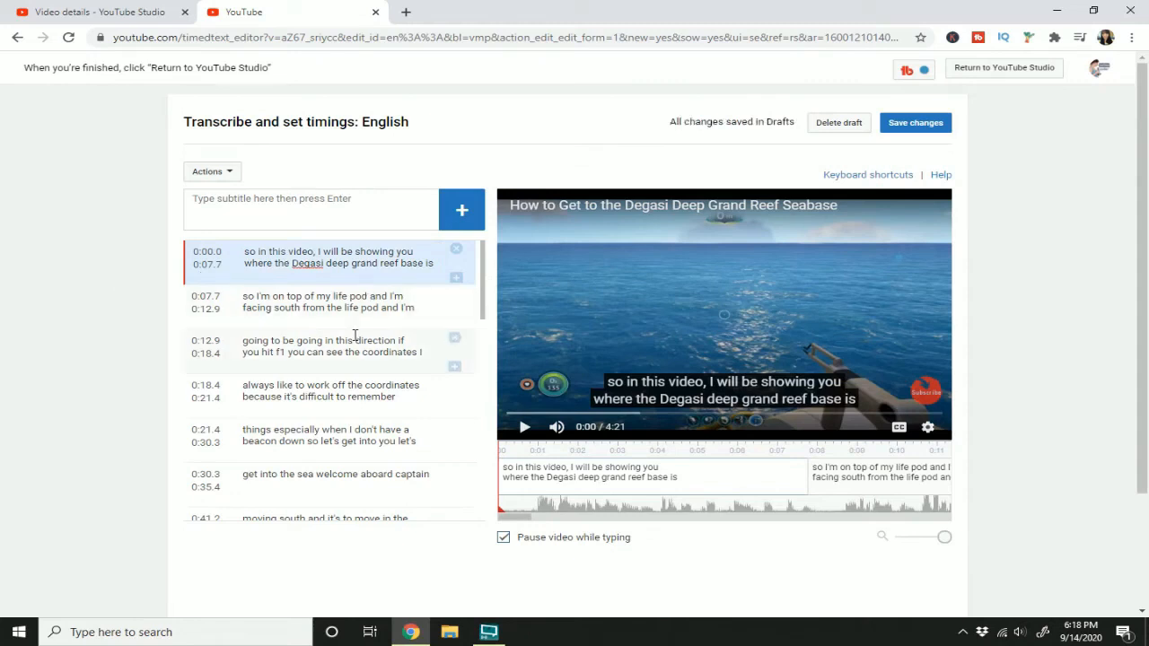
Step: From the video's subtitles page in YouTube Studio, add English subtitles using the Create new subtitles or CC method
scroll(351, 334, down, 1)
scroll(355, 335, down, 5)
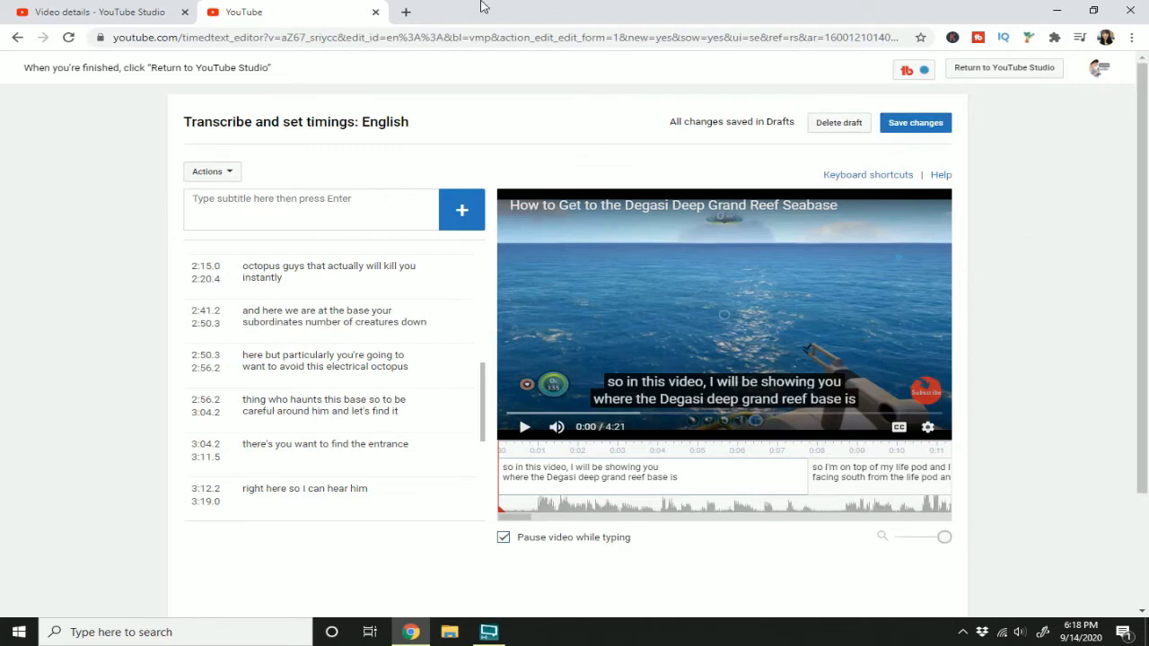
click(81, 8)
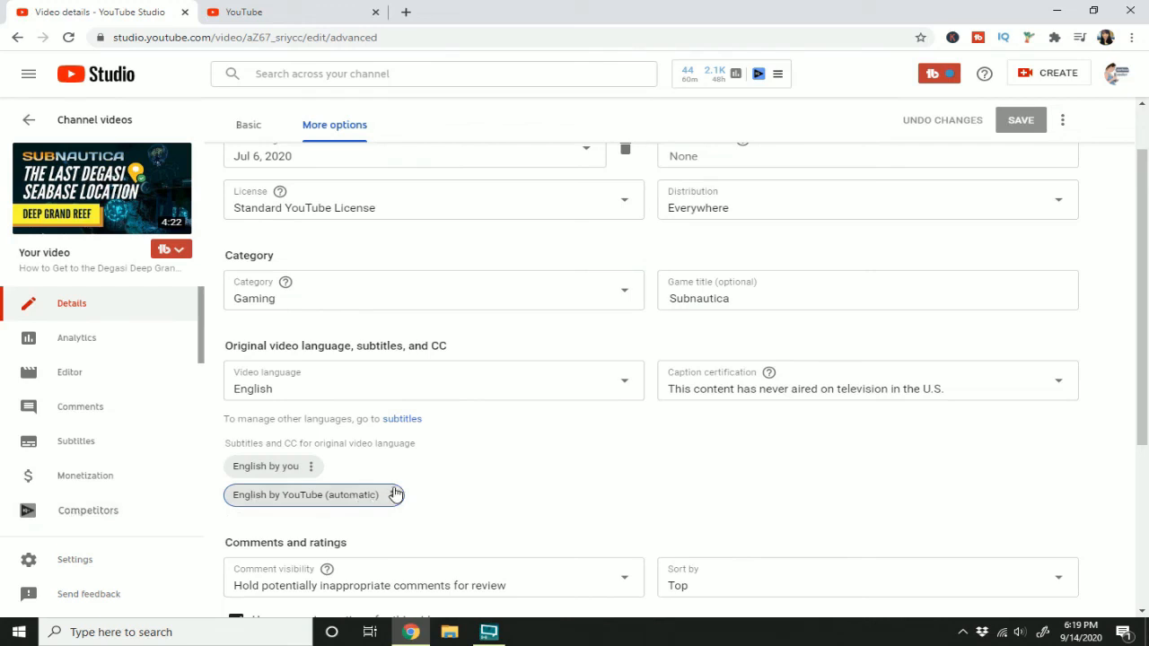
click(399, 428)
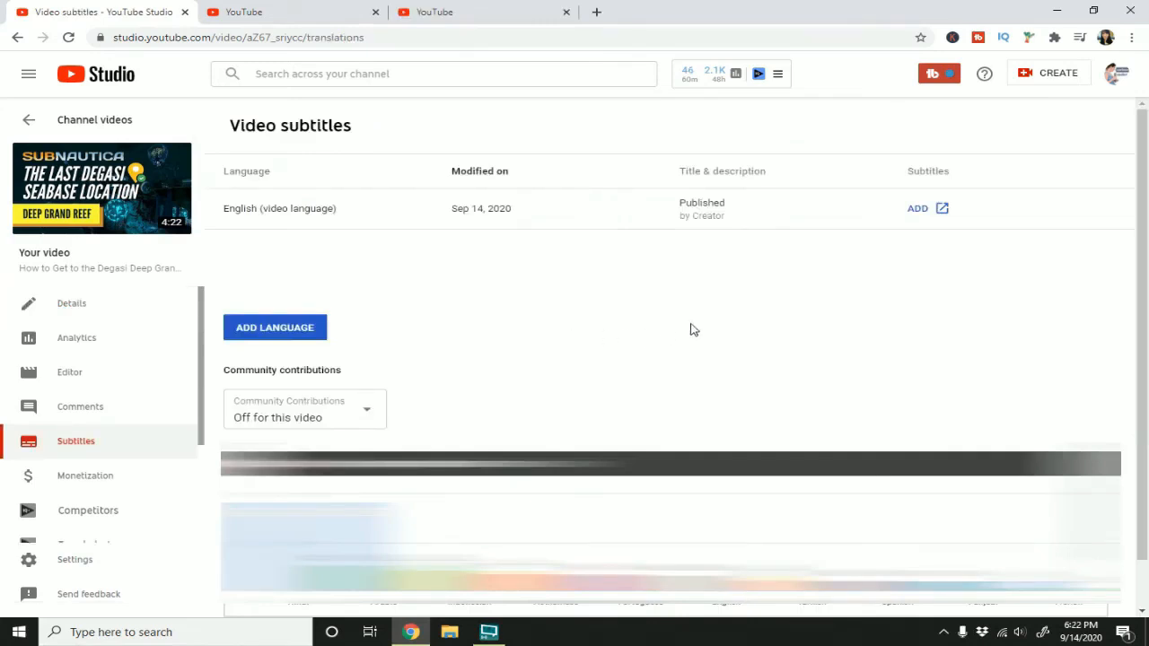
click(919, 222)
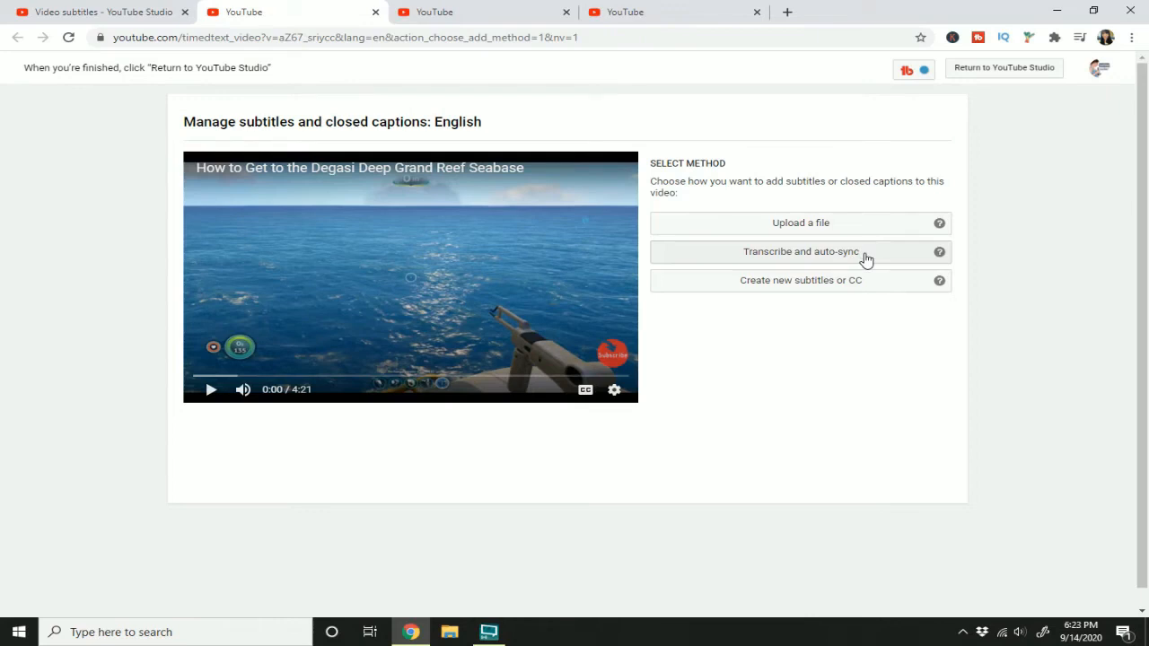
click(824, 282)
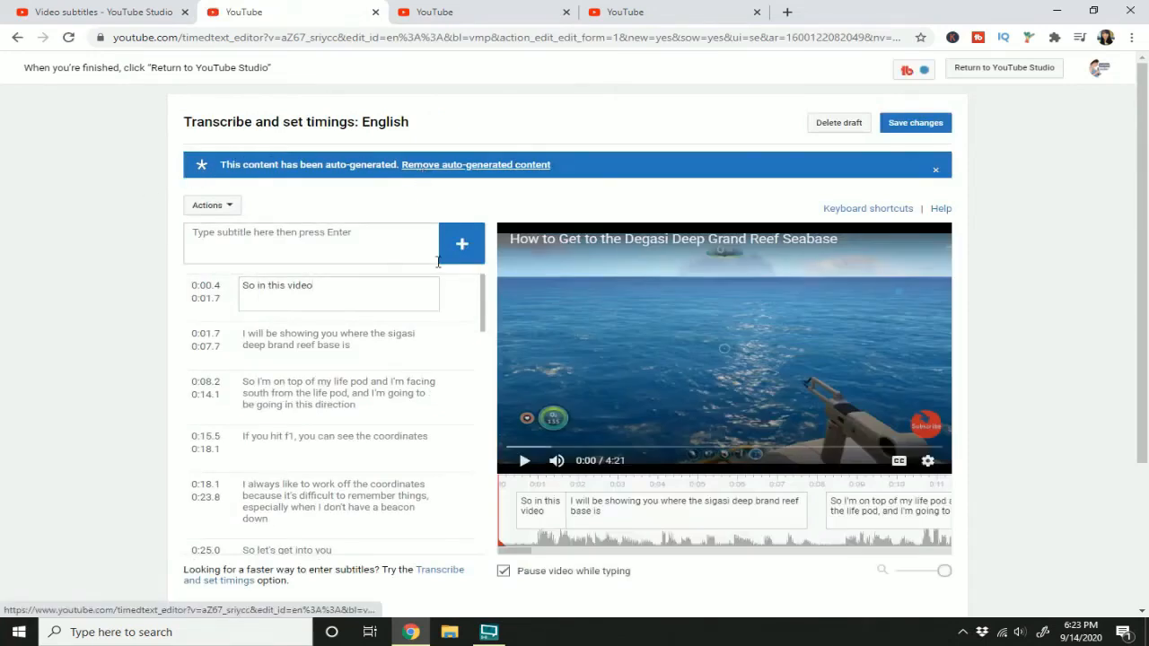
Step: Review the auto-generated captions and delete the first two, covering the opening up to 0:07.7
scroll(360, 309, down, 3)
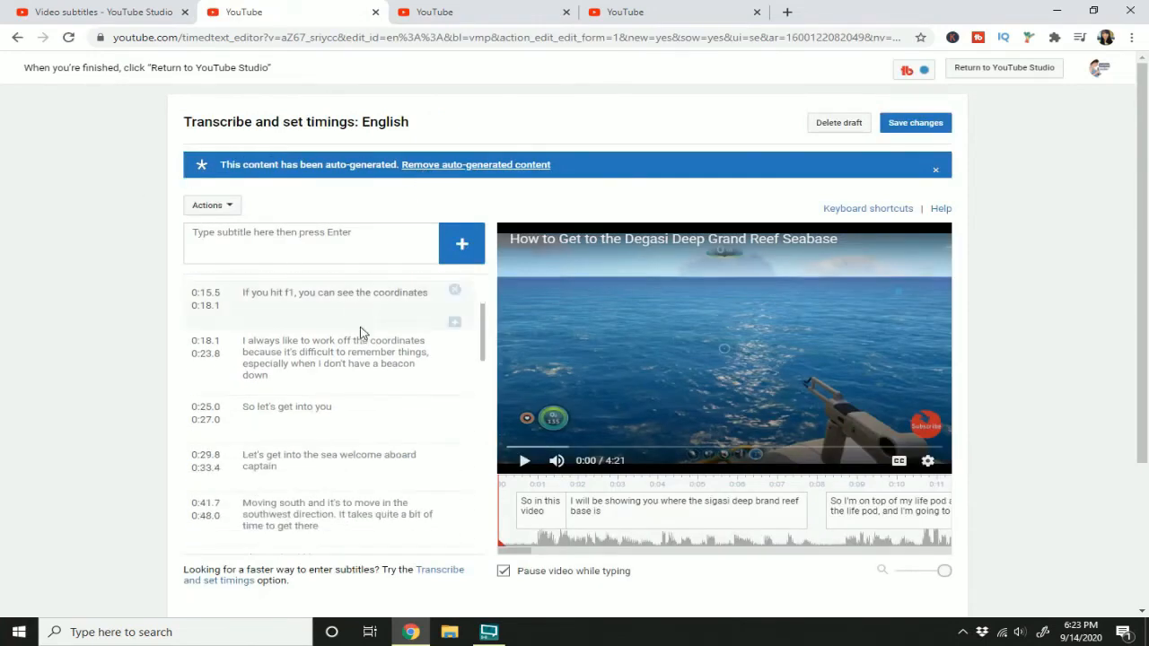
scroll(360, 333, up, 3)
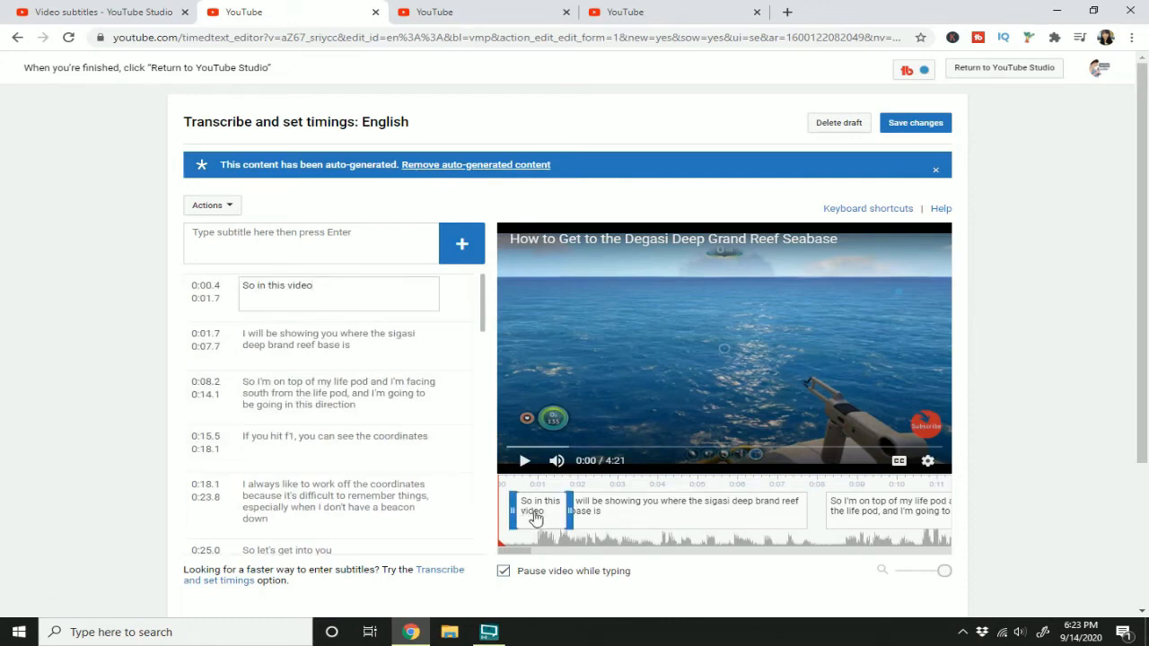
drag(569, 511, 567, 510)
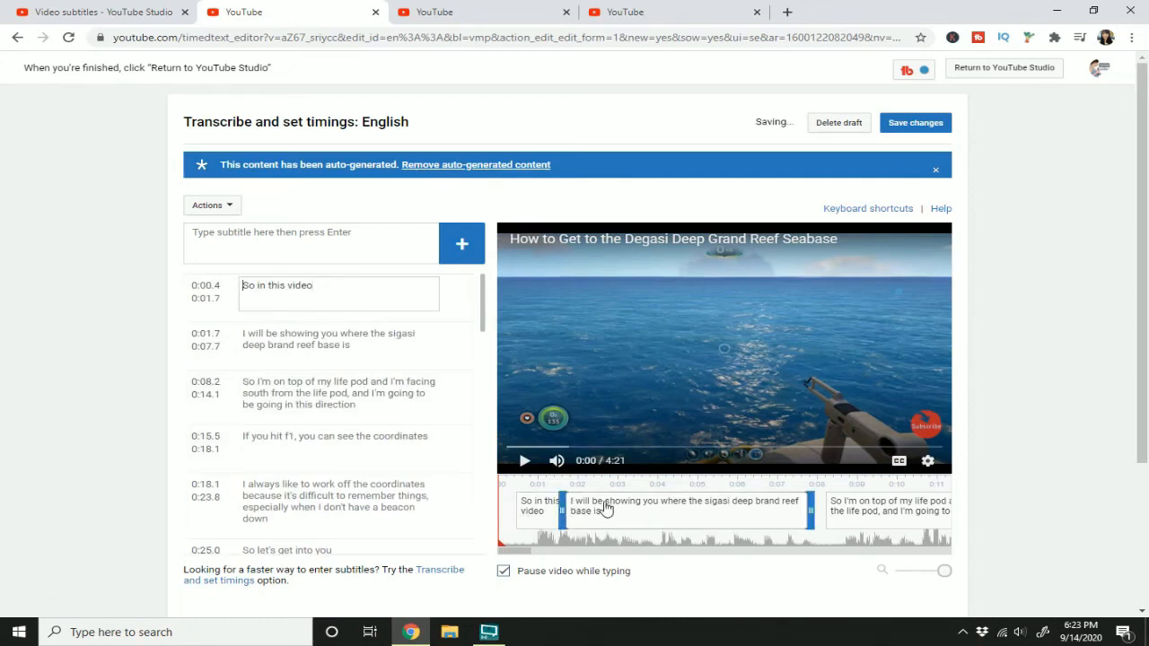
click(604, 509)
key(Delete)
click(559, 509)
key(Delete)
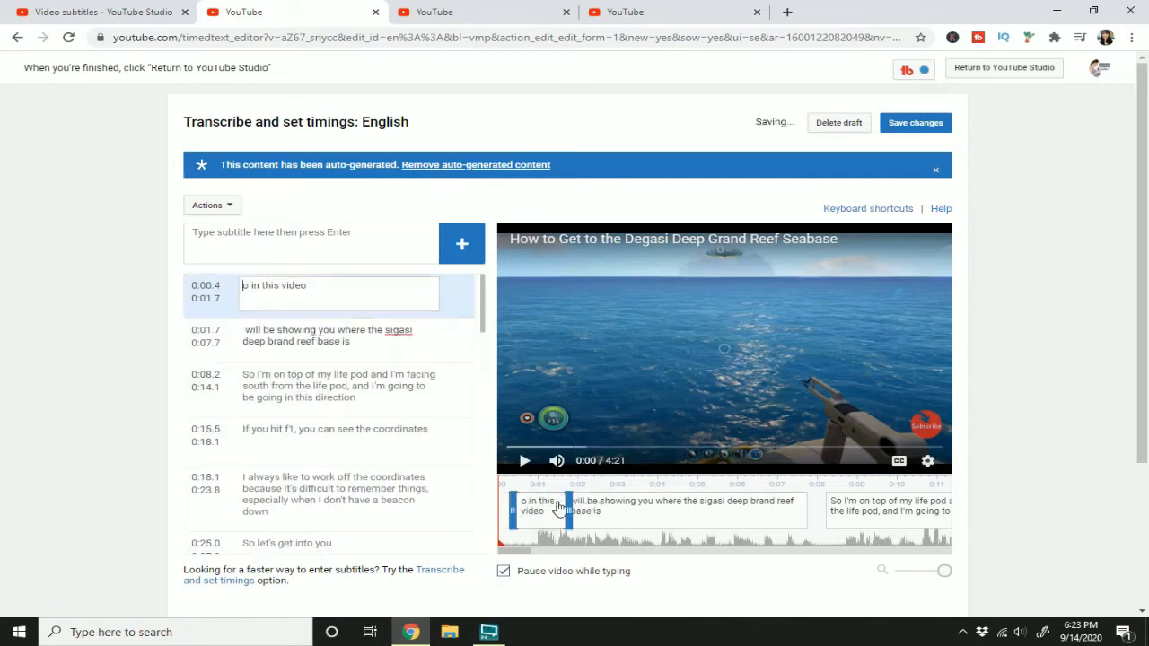
click(455, 284)
click(455, 283)
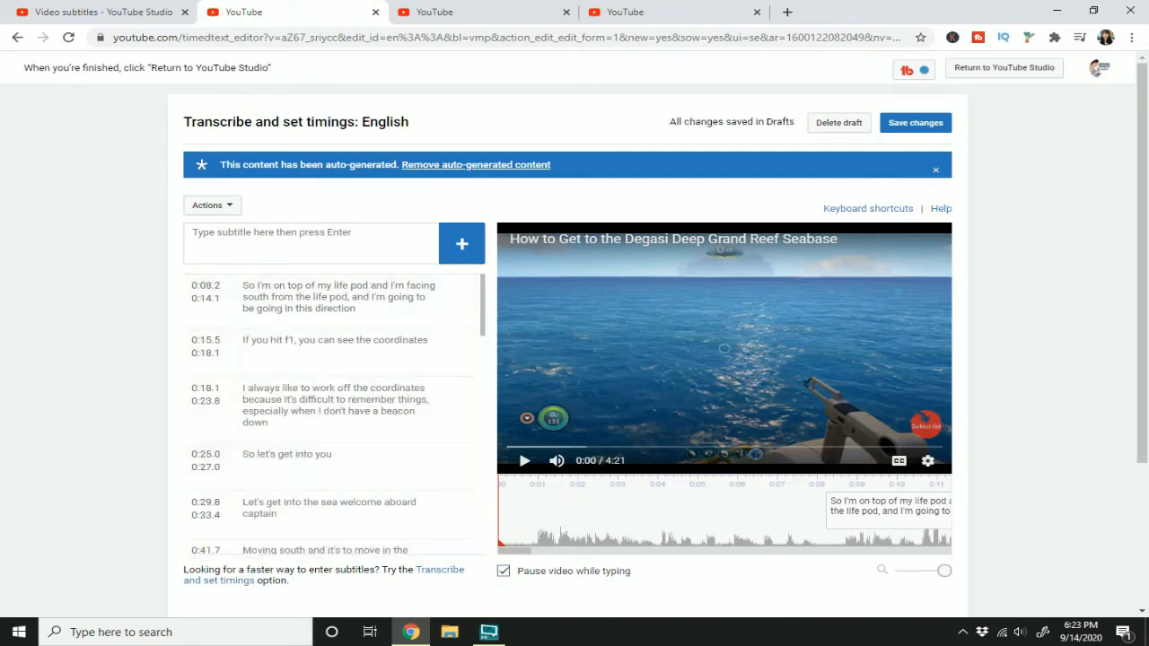
Step: Insert two blank captions at the start of the video, timed 0:00.5 to 0:03.7 and 0:03.9 to 0:07.7
drag(501, 544, 661, 526)
click(461, 254)
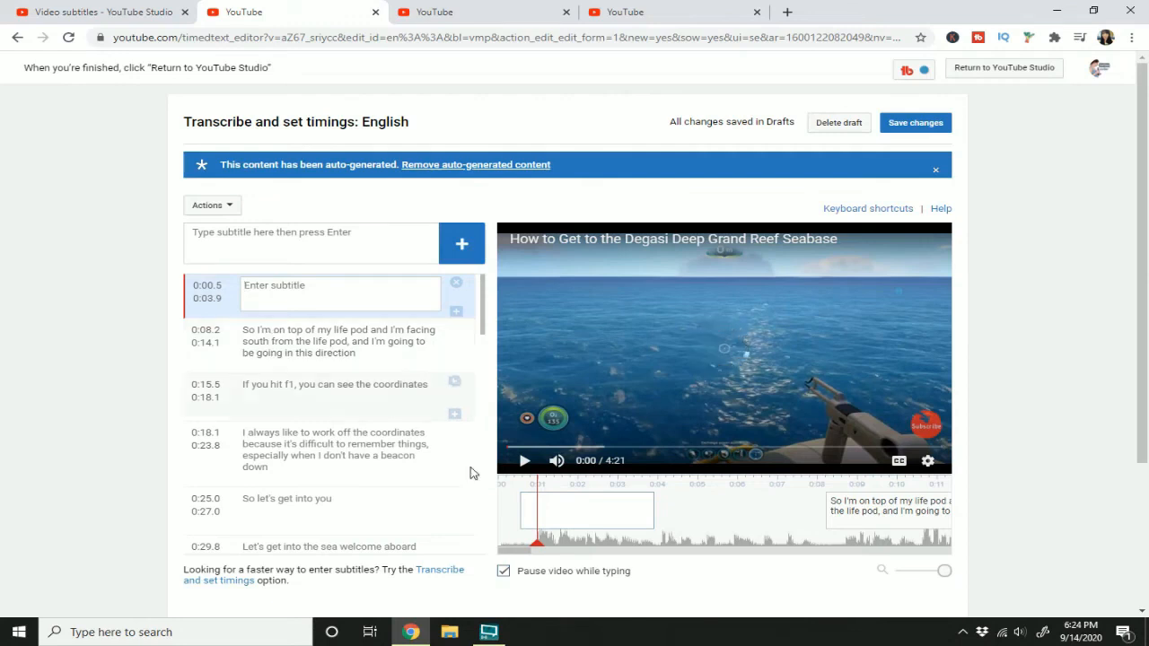
click(558, 548)
drag(566, 551, 666, 547)
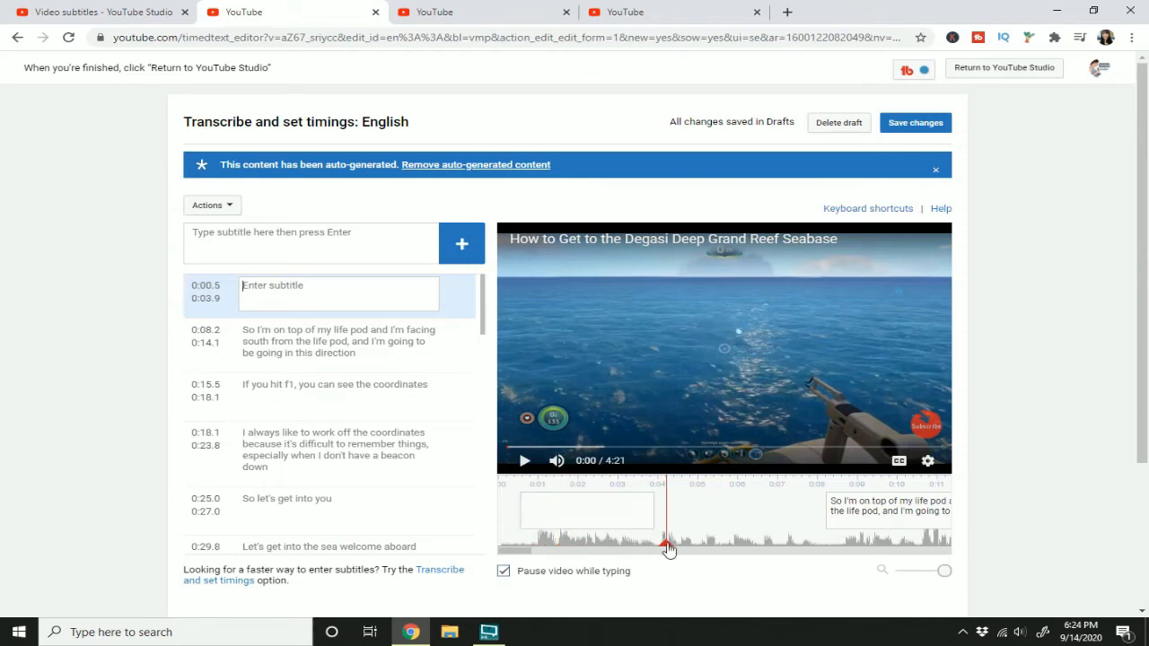
click(451, 255)
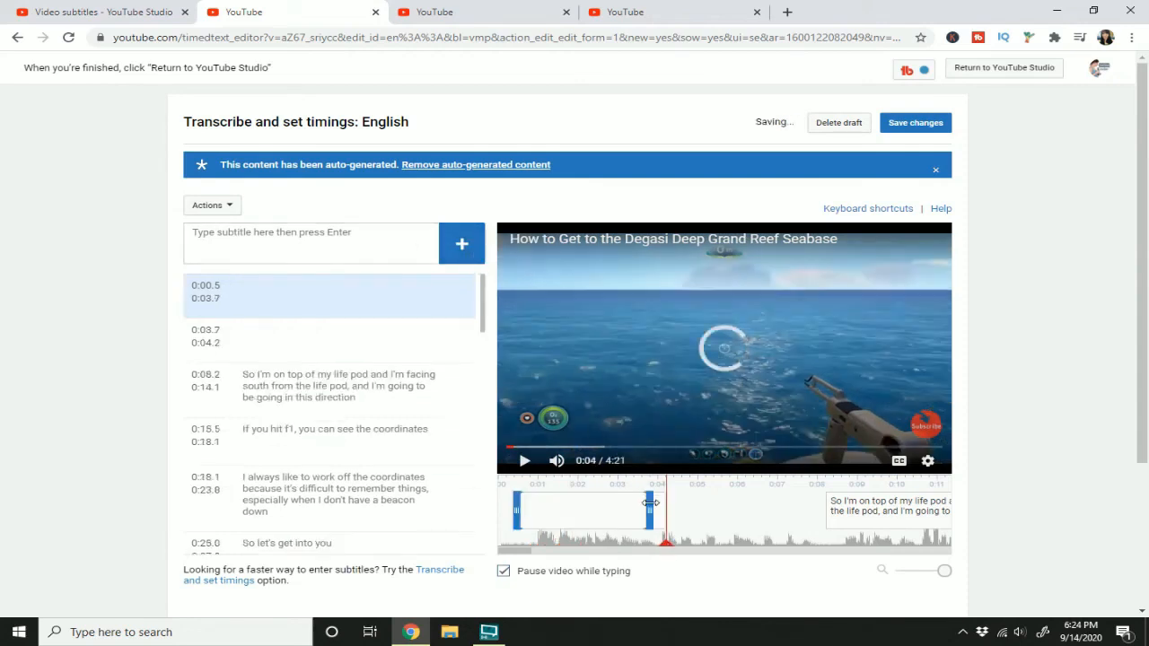
drag(663, 509, 806, 499)
Step: Copy the text of the caption at 0:18.1 and append it to the end of the caption at 0:08.2
drag(522, 552, 534, 552)
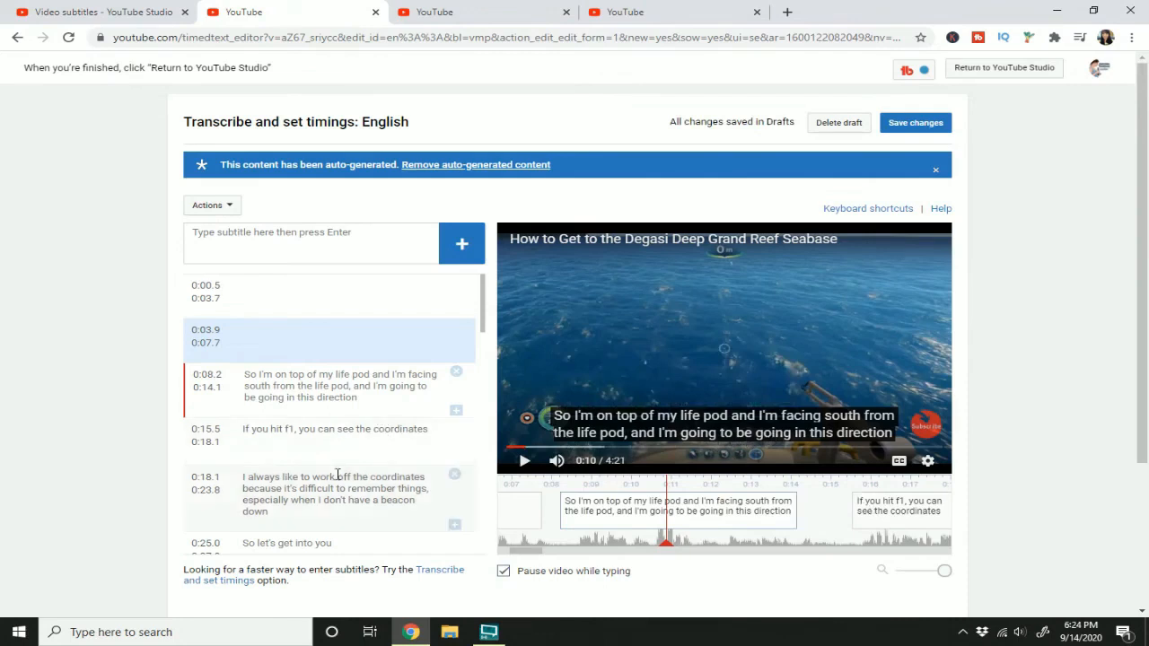
click(338, 477)
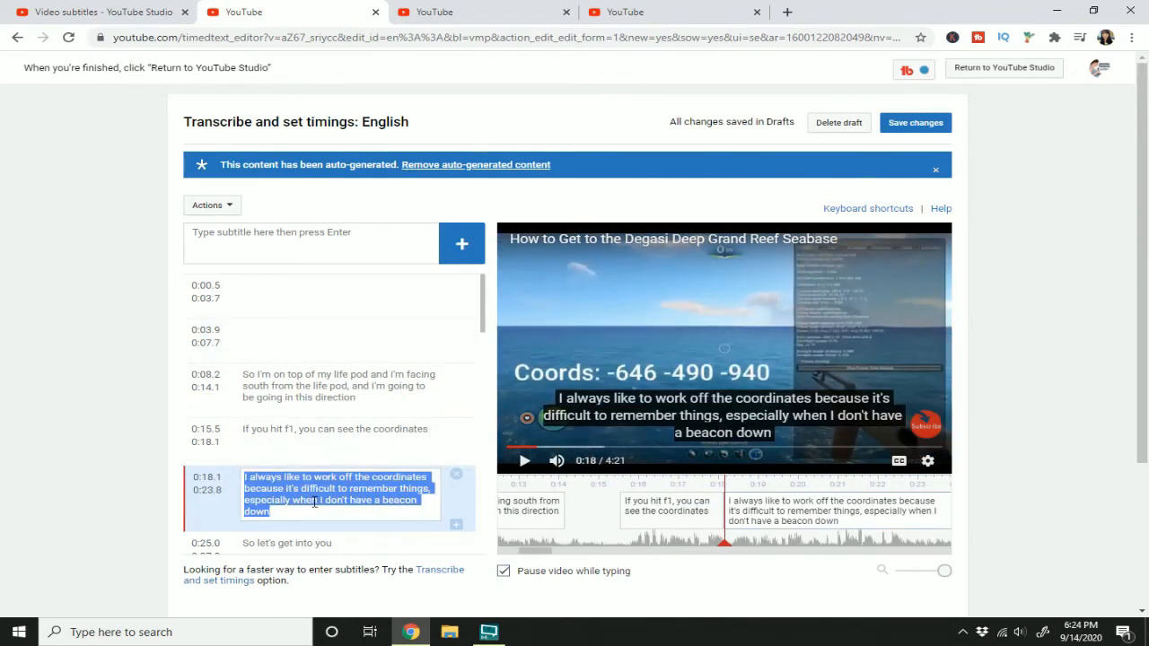
click(367, 395)
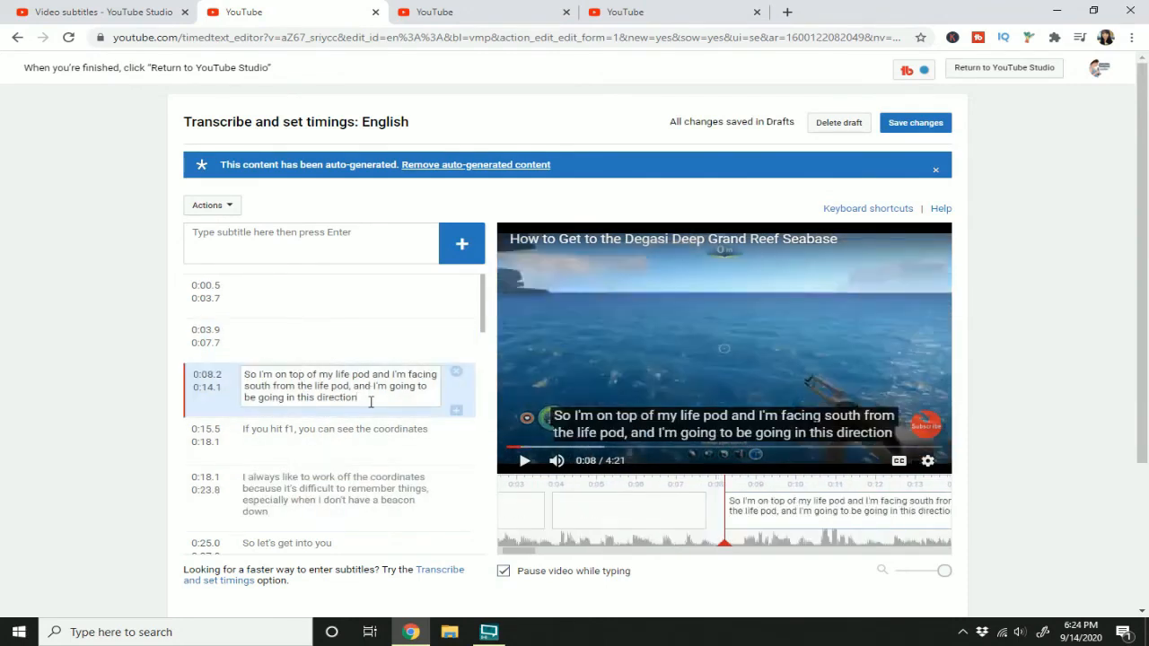
key(ctrl+v)
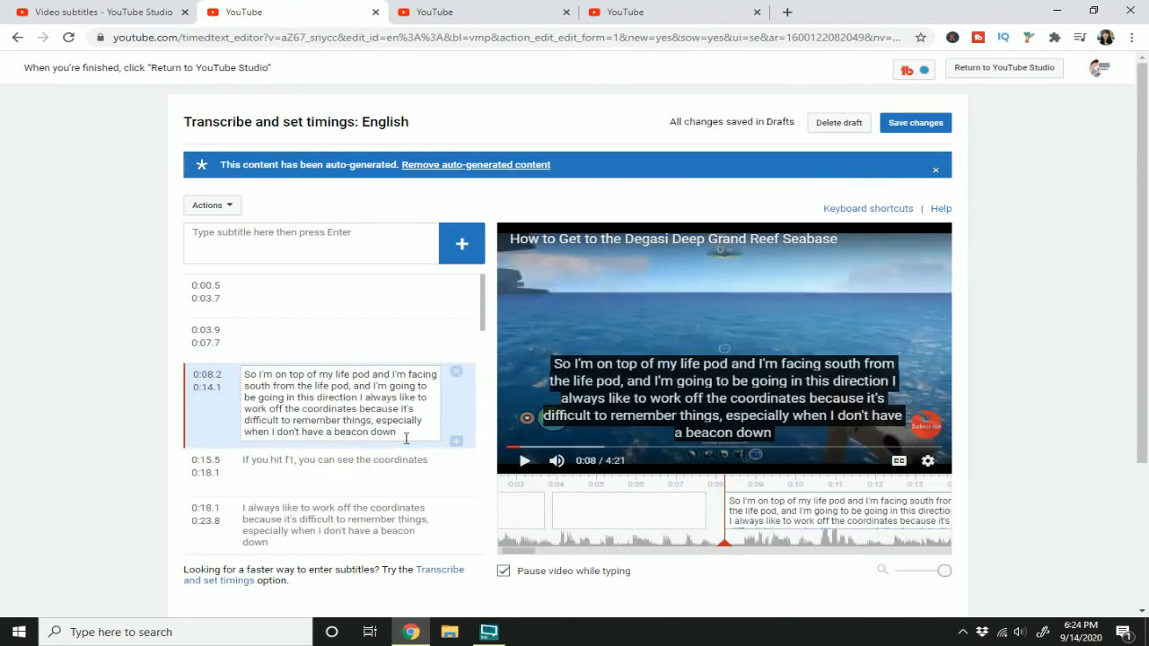
Step: Save the caption changes to publish the English subtitles, and reload the subtitle management page
click(934, 125)
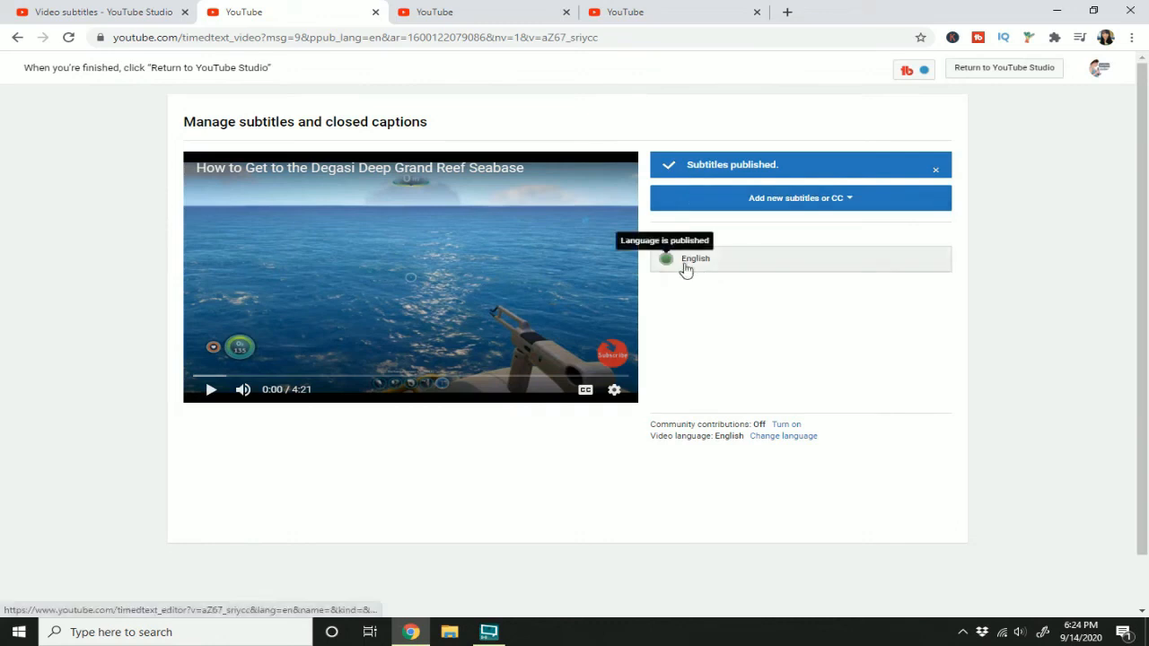
right_click(698, 311)
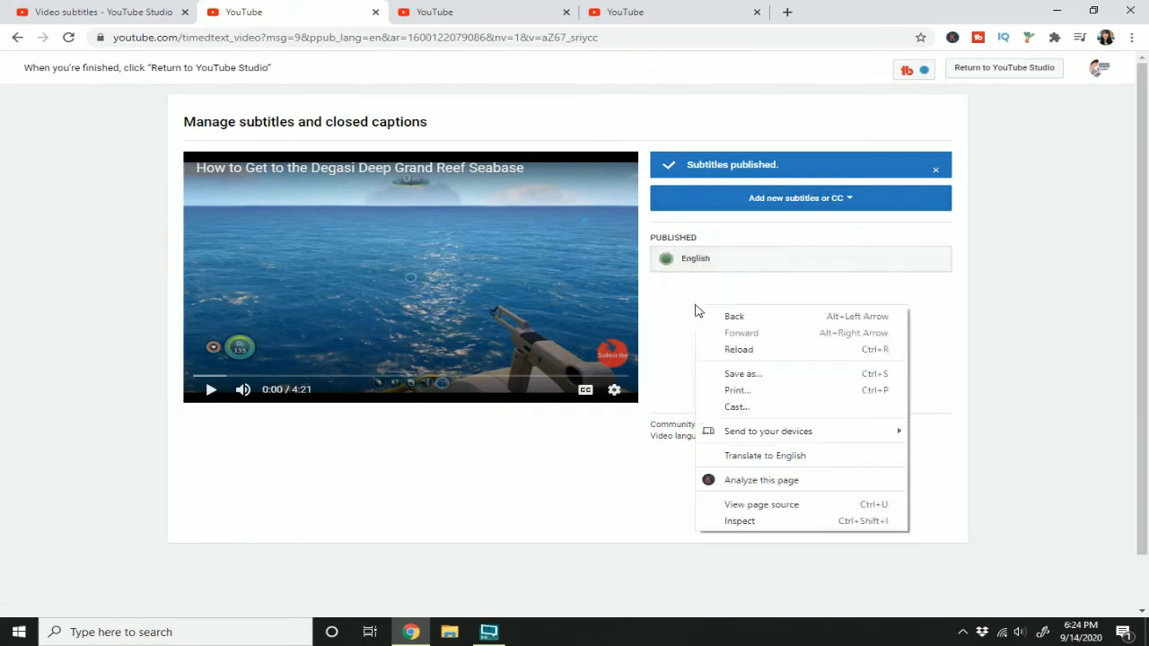
click(734, 350)
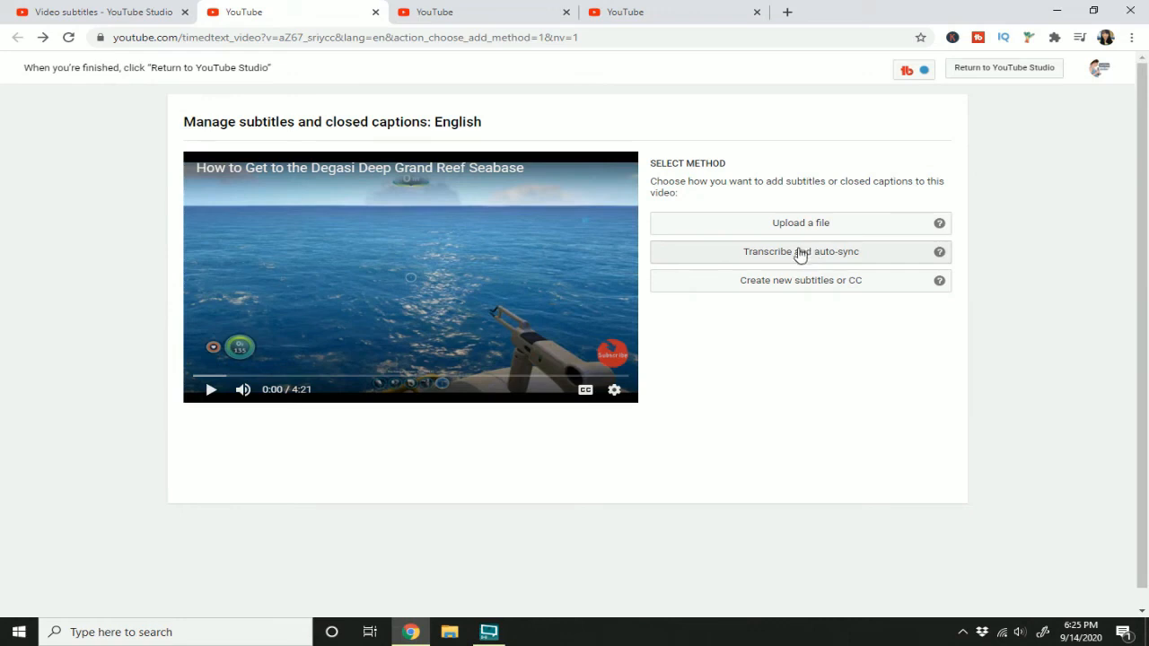
Step: With the Transcribe and auto-sync method, copy the instruction paragraph beginning "Type everything that's spoken" into the video transcript and set its timings
click(805, 257)
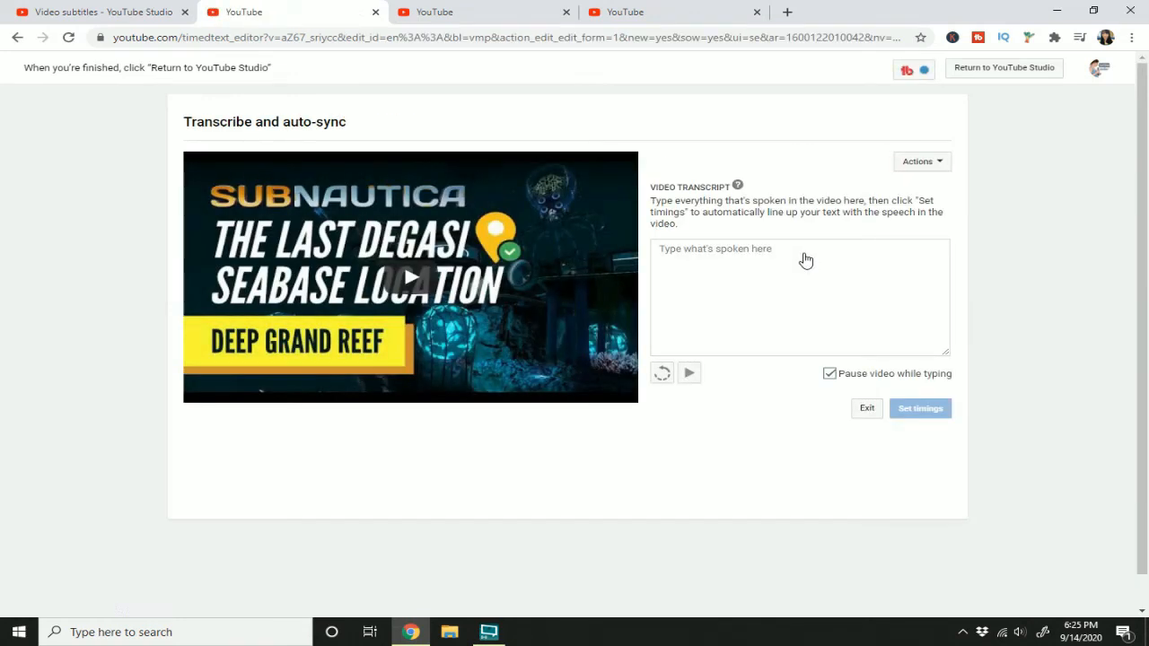
click(805, 259)
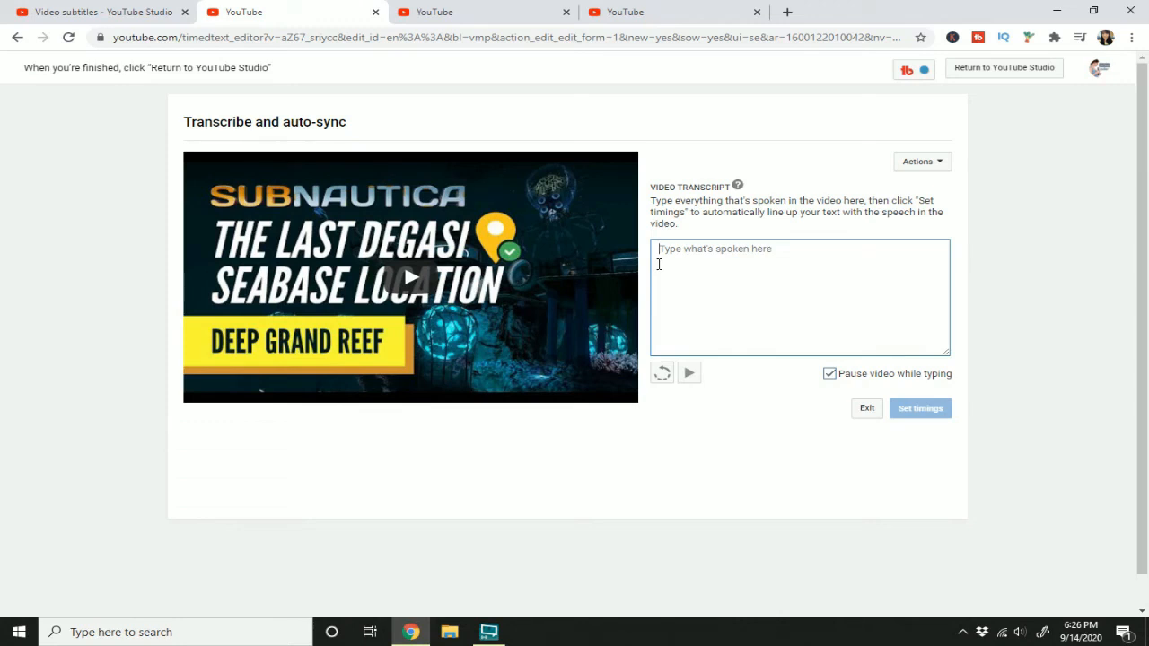
drag(688, 223, 651, 202)
click(689, 253)
key(ctrl+v)
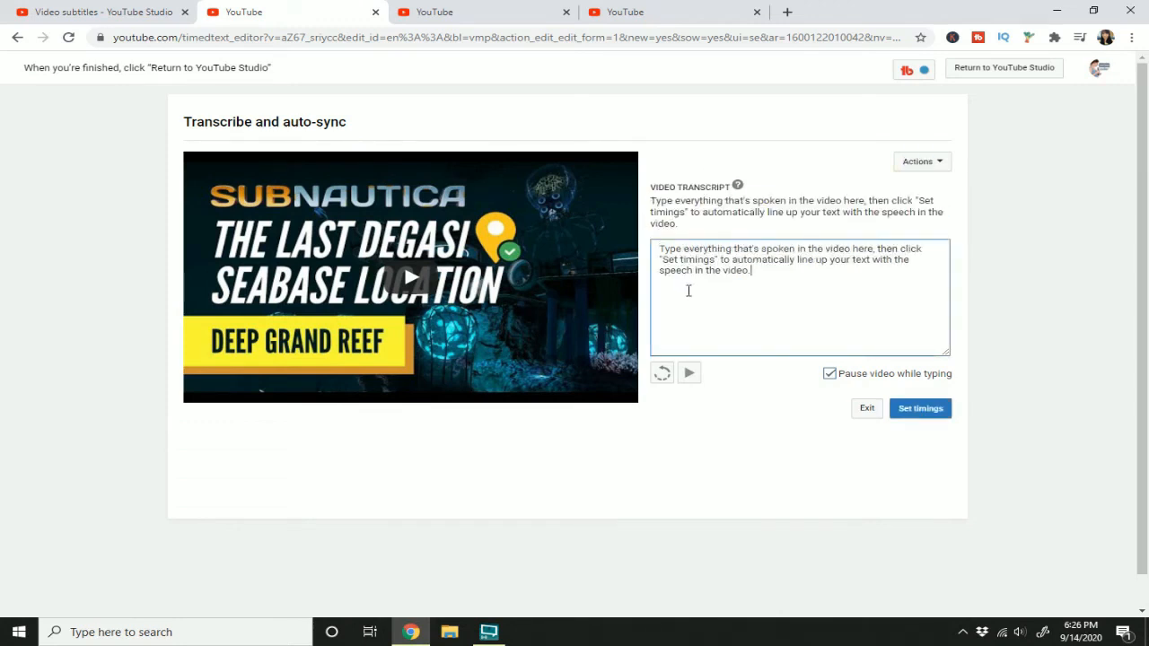
click(908, 415)
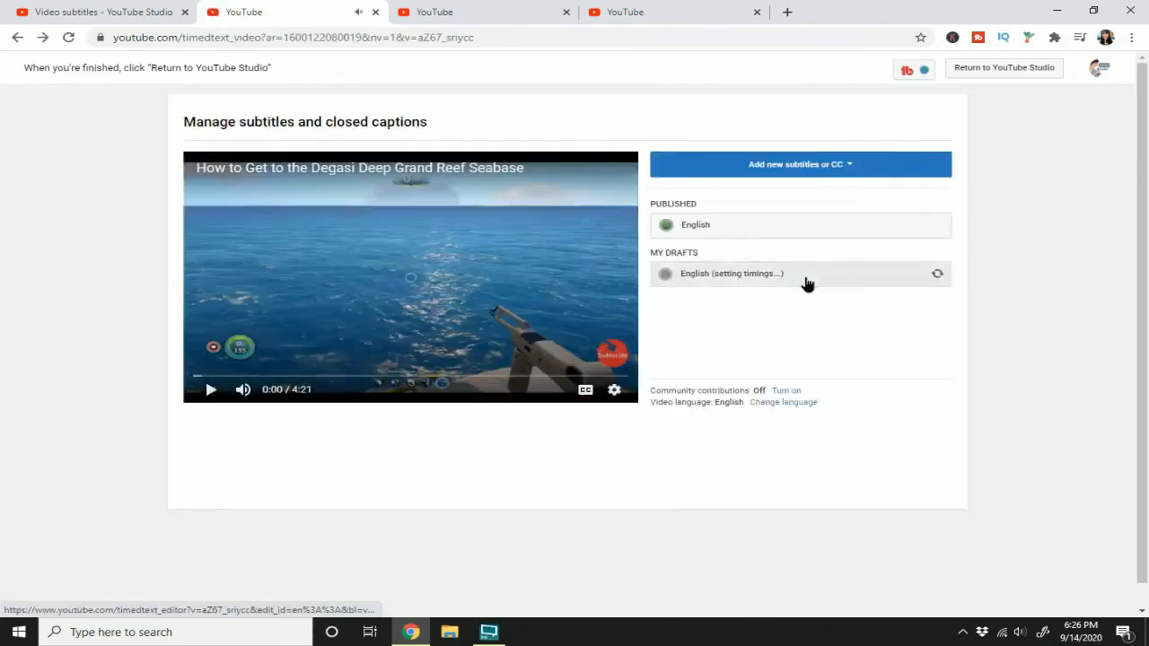
Step: Check the timing progress of the English draft by opening it, exiting and reloading the subtitle management page
click(807, 283)
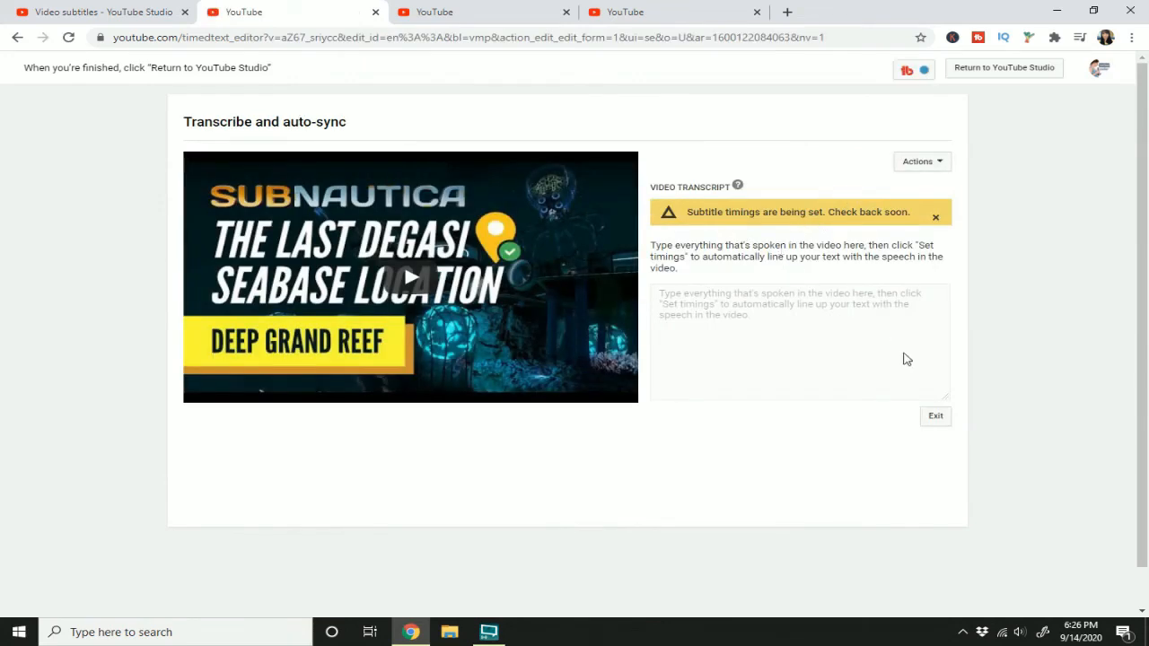
click(936, 418)
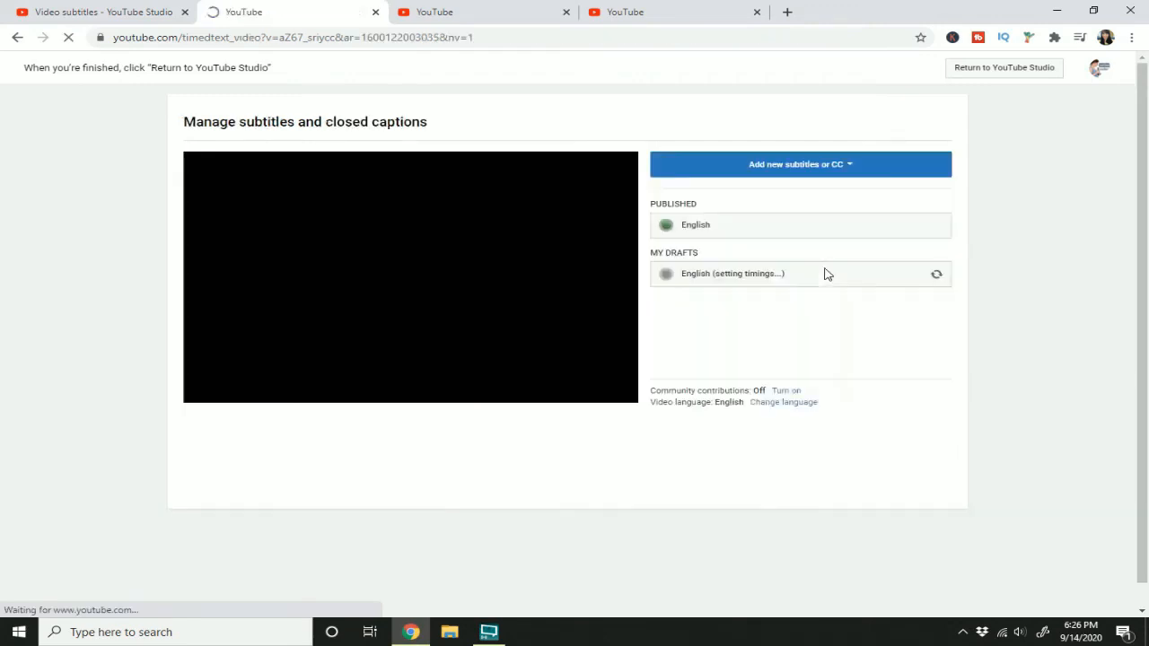
right_click(821, 331)
click(857, 377)
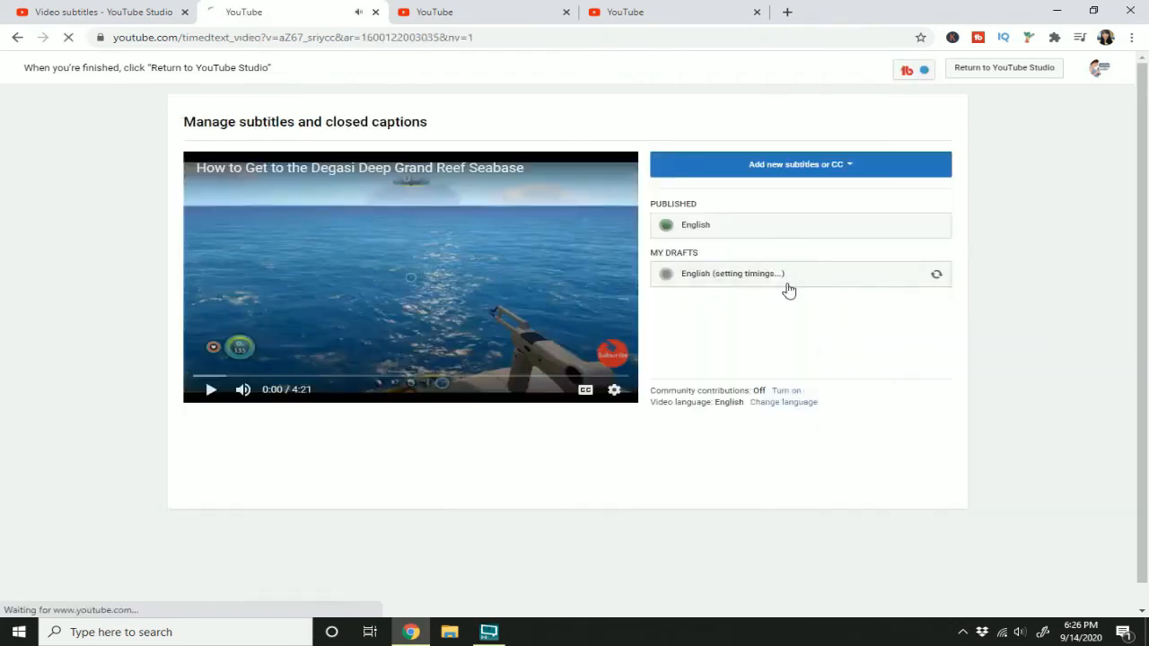
click(721, 286)
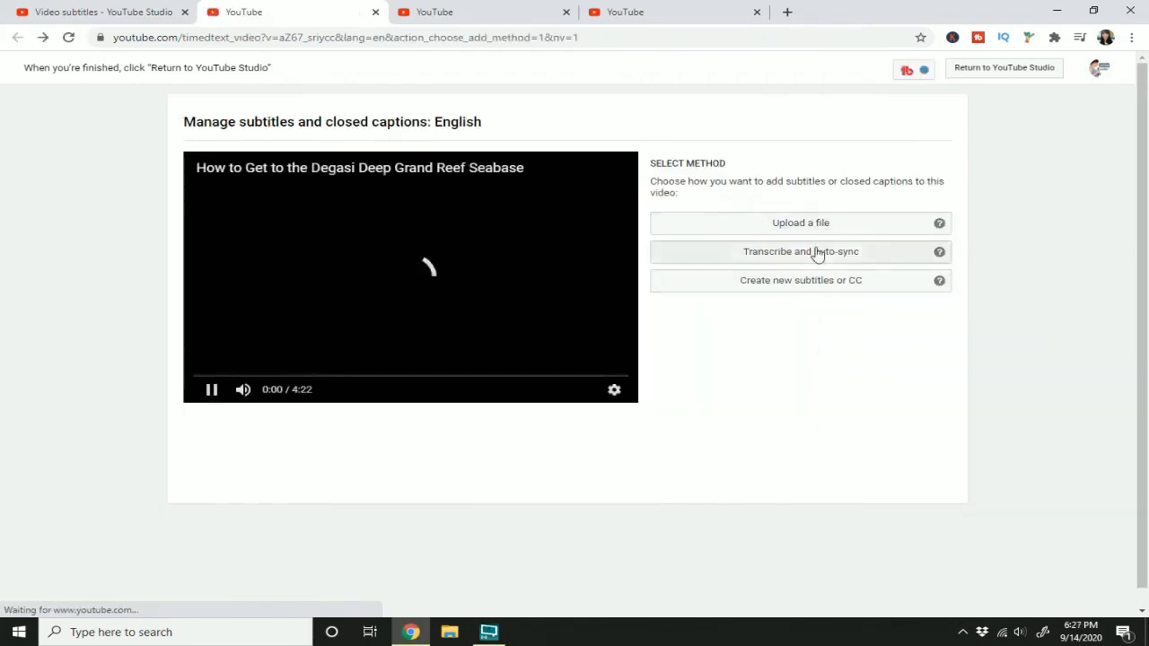